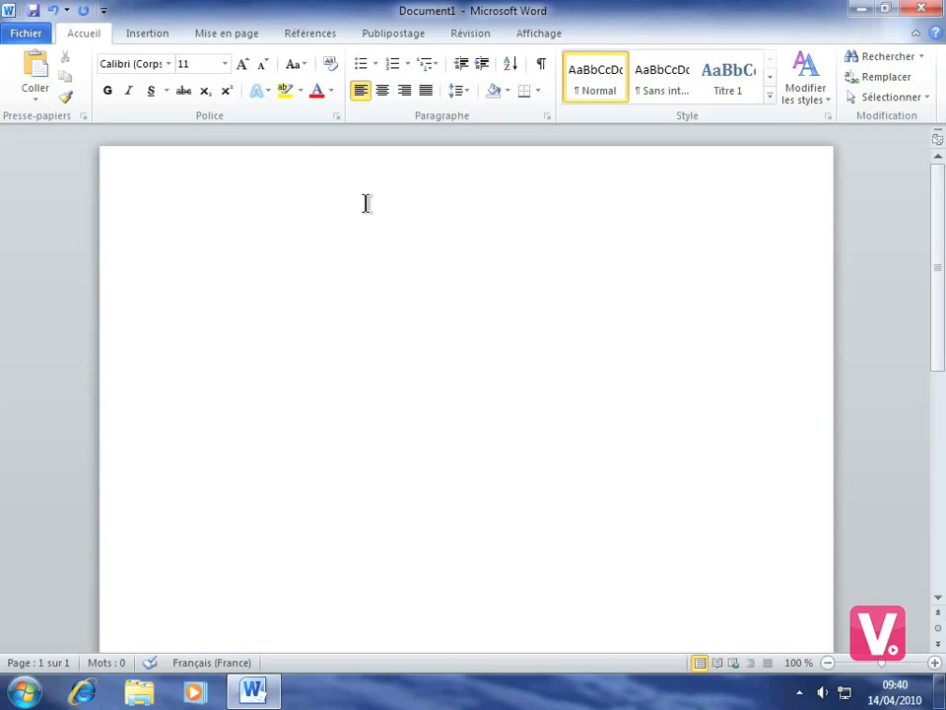
Insert a chart of the first Histogramme (clustered column) type into the blank document.
left_click(147, 37)
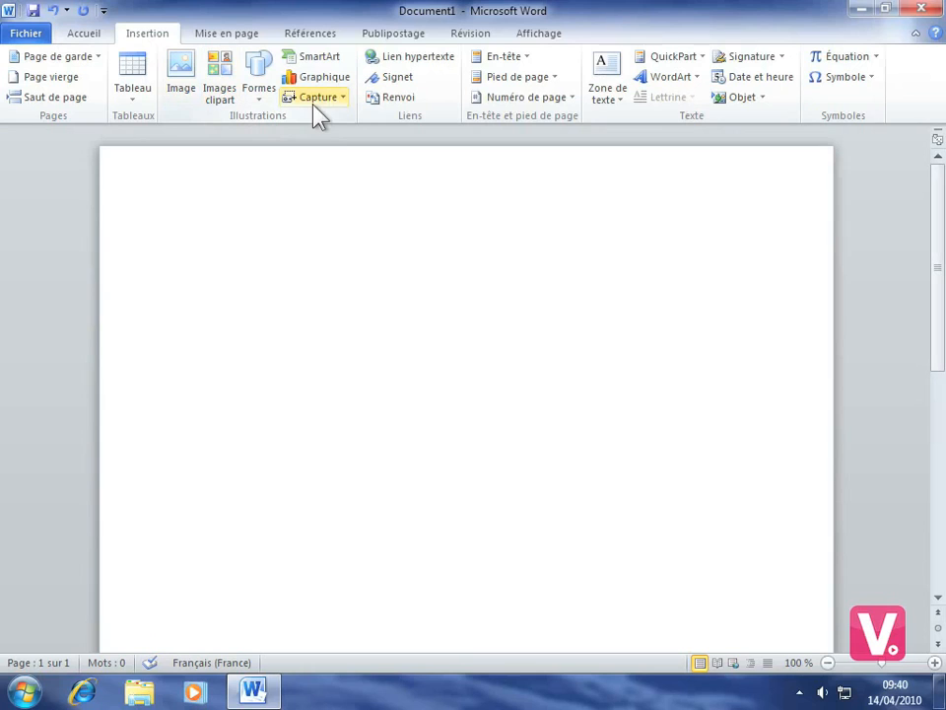
left_click(322, 79)
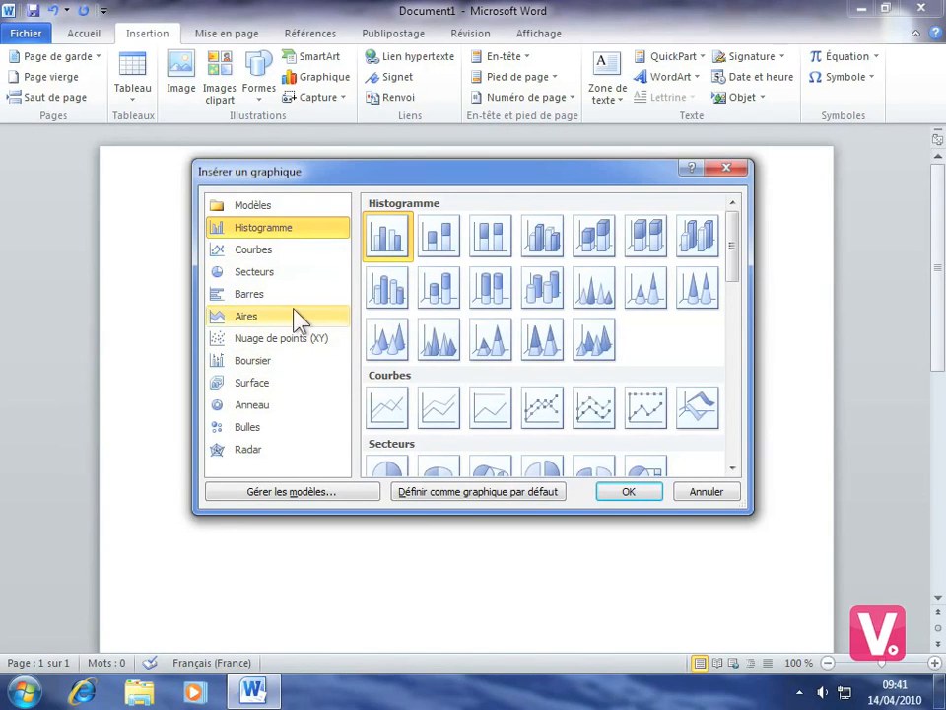
left_click(262, 393)
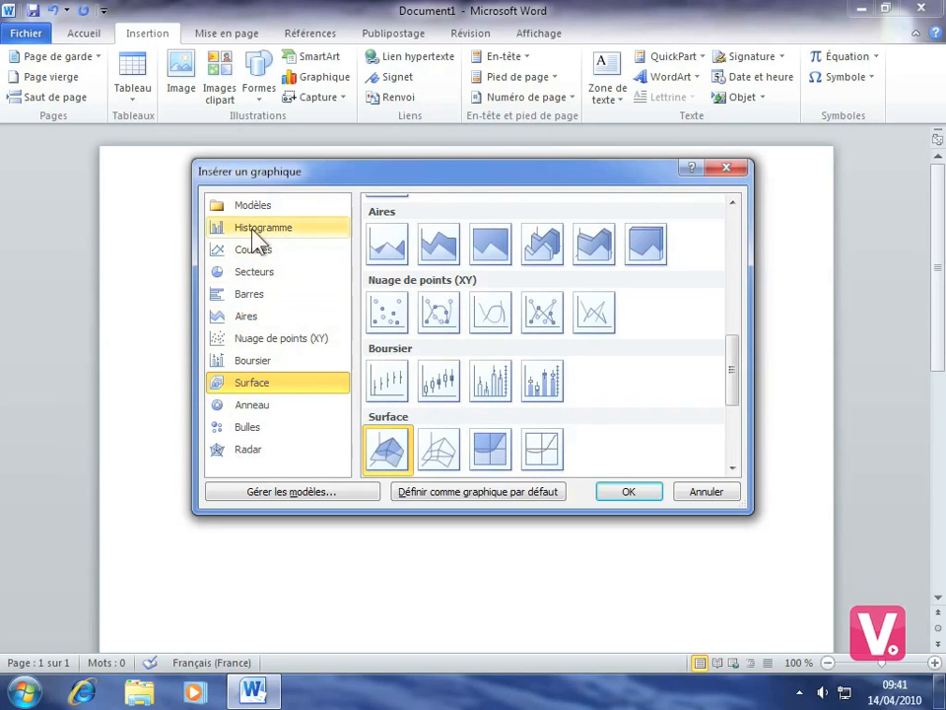
left_click(278, 229)
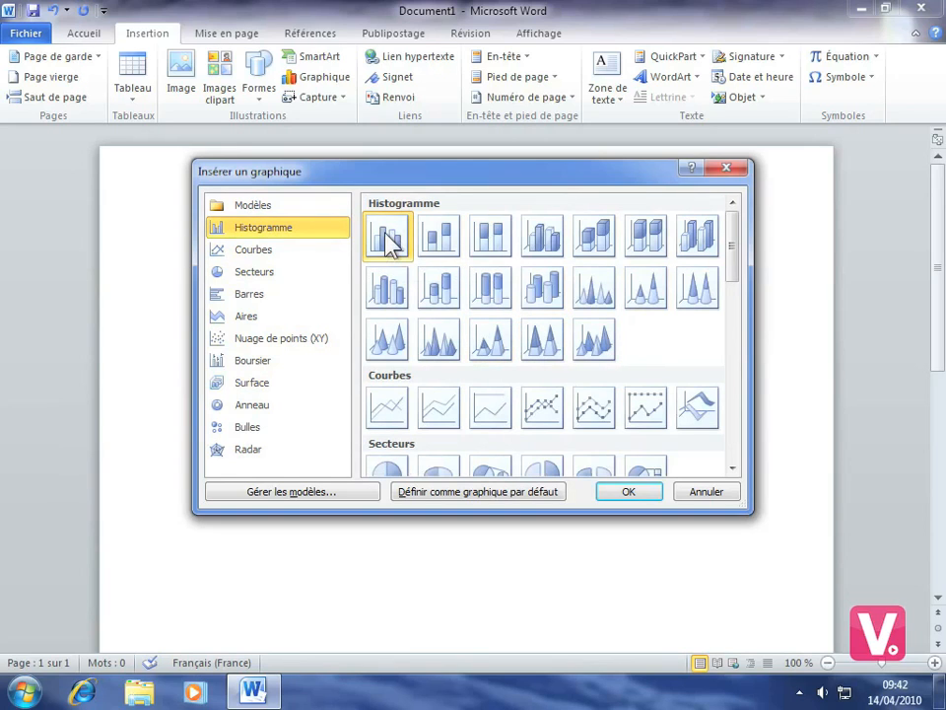
left_click(631, 493)
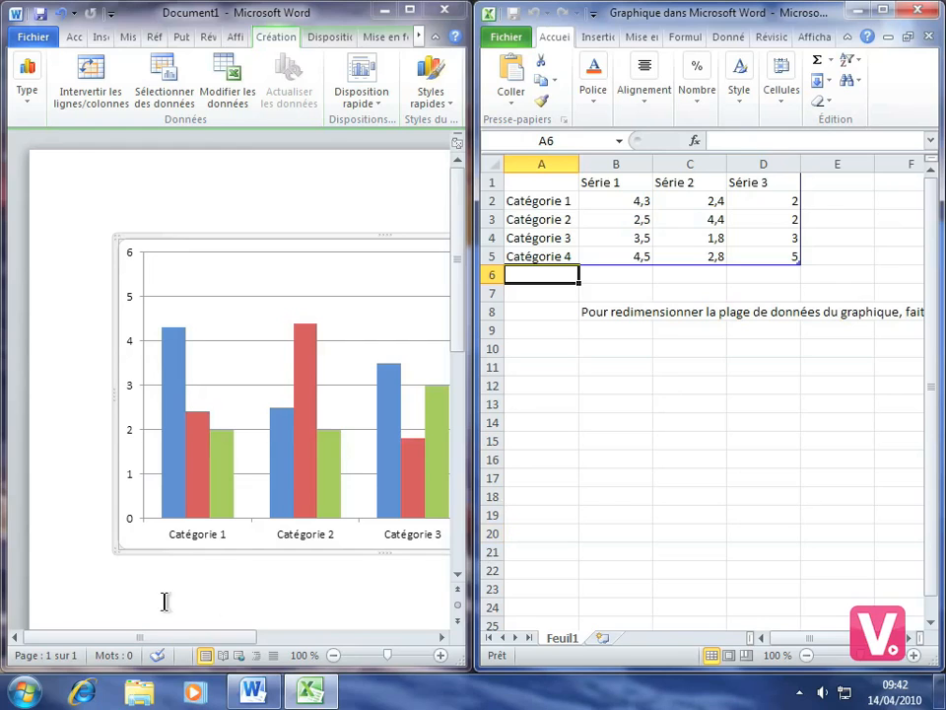
Replace the label Catégorie 1 in cell A2 of the chart's data sheet with 2005.
left_click_drag(124, 637, 231, 638)
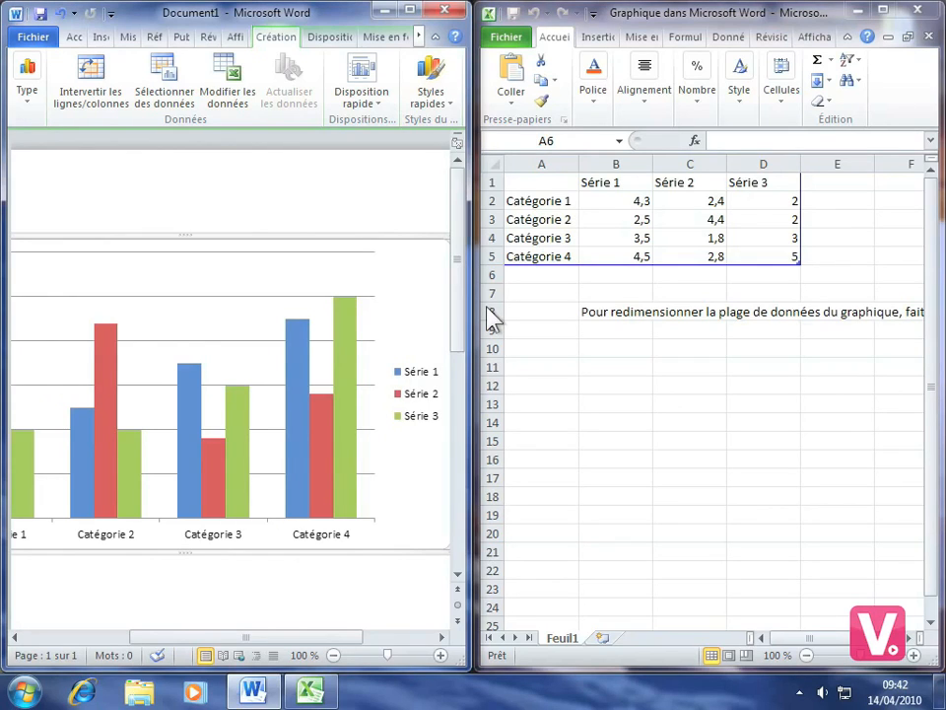
left_click(531, 199)
left_click(533, 200)
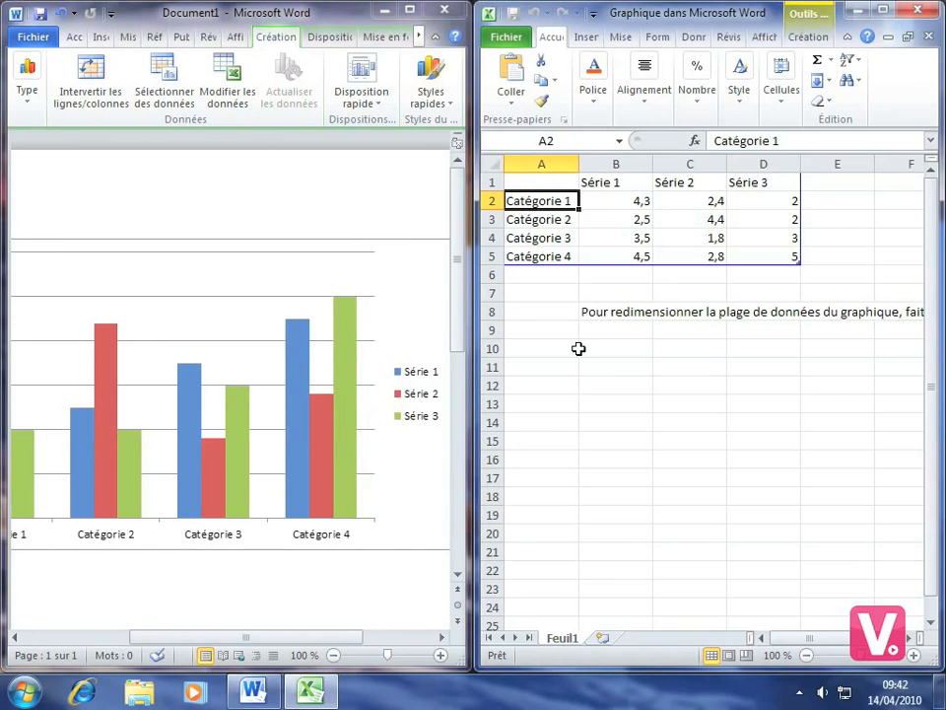
type("2005")
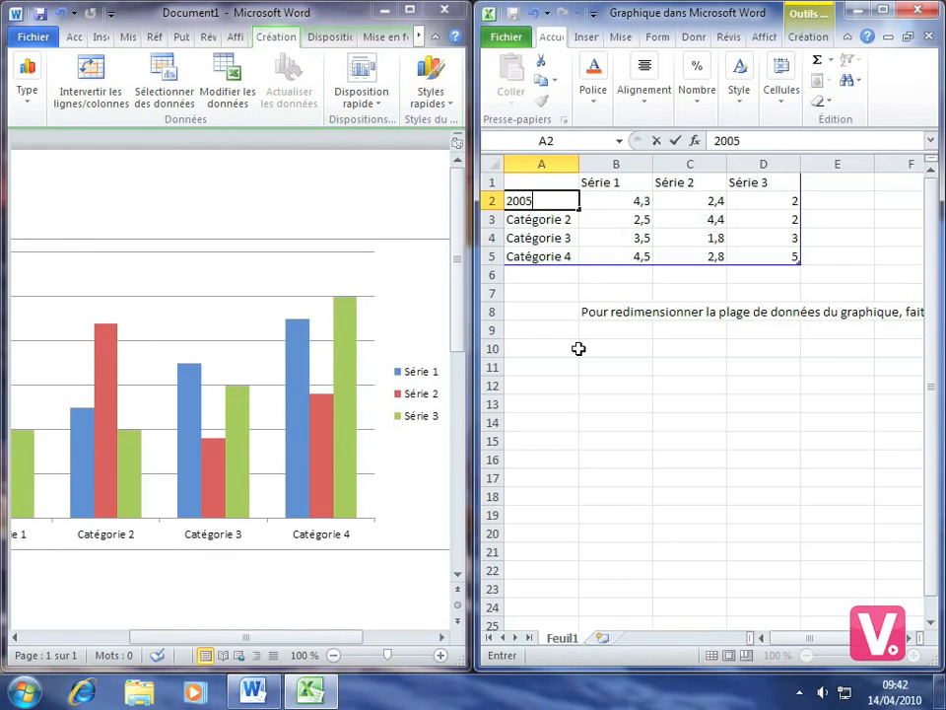
key("Return")
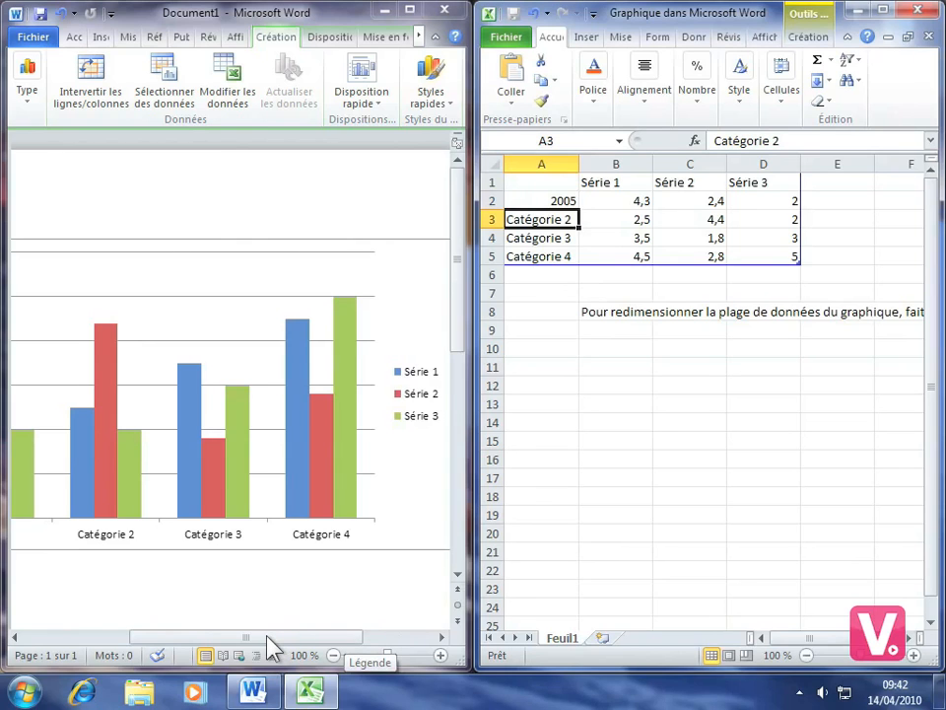
Replace the remaining category labels in cells A3 to A5 with 2006, 2007 and 2008.
left_click_drag(268, 646, 226, 648)
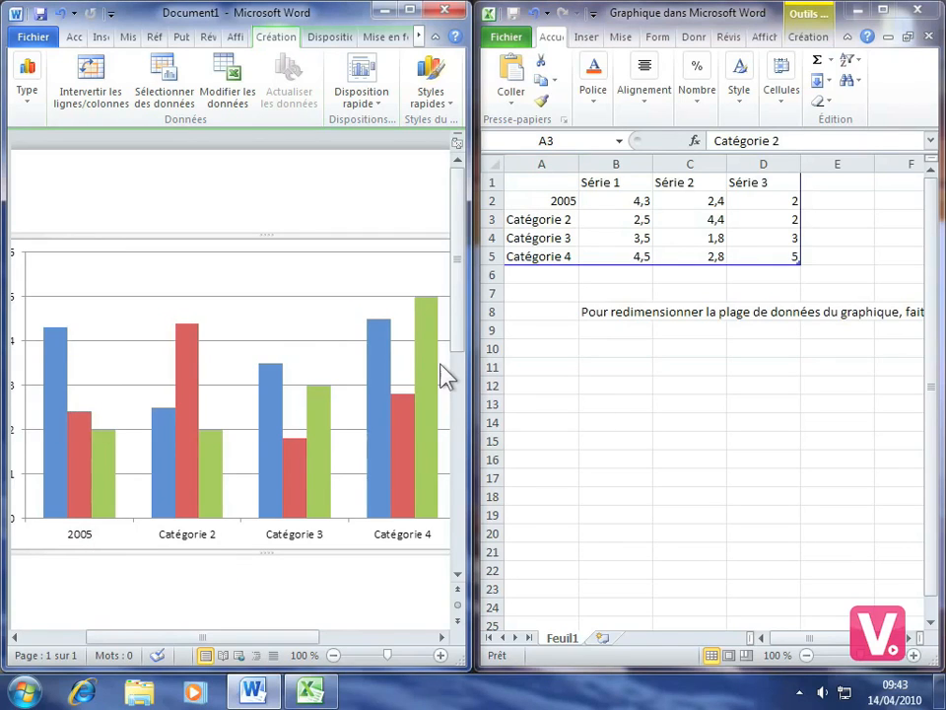
mouse_move(441, 364)
left_click(541, 219)
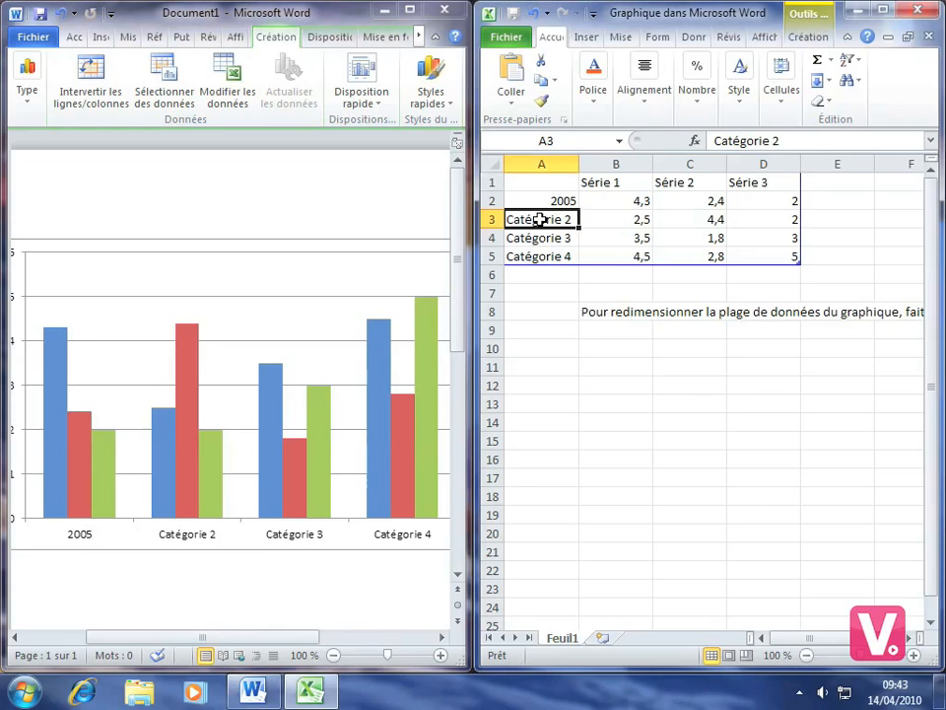
type("2006")
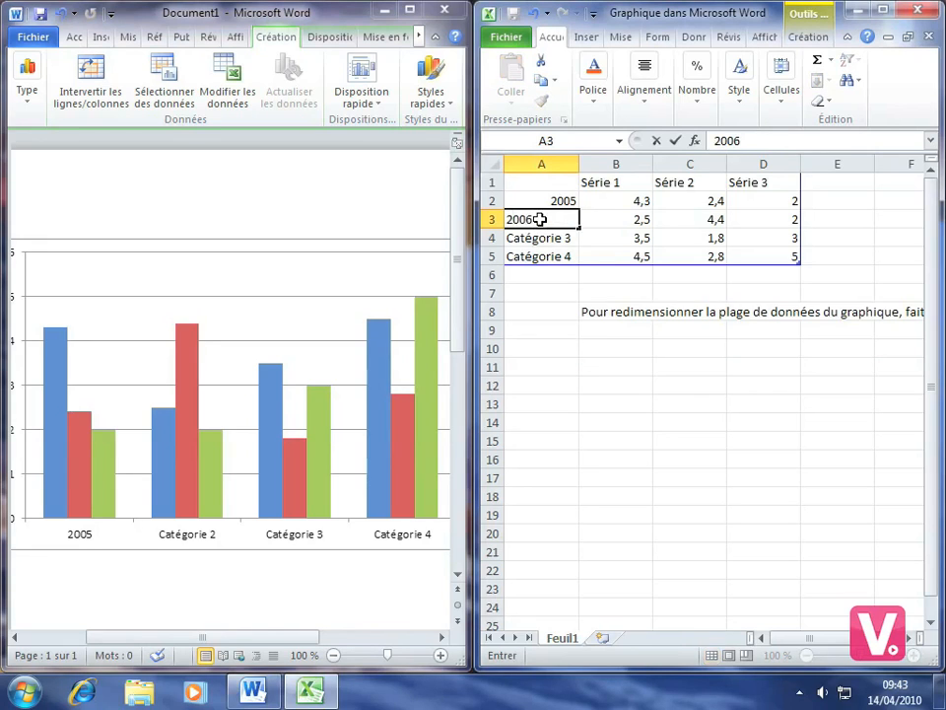
key("Return")
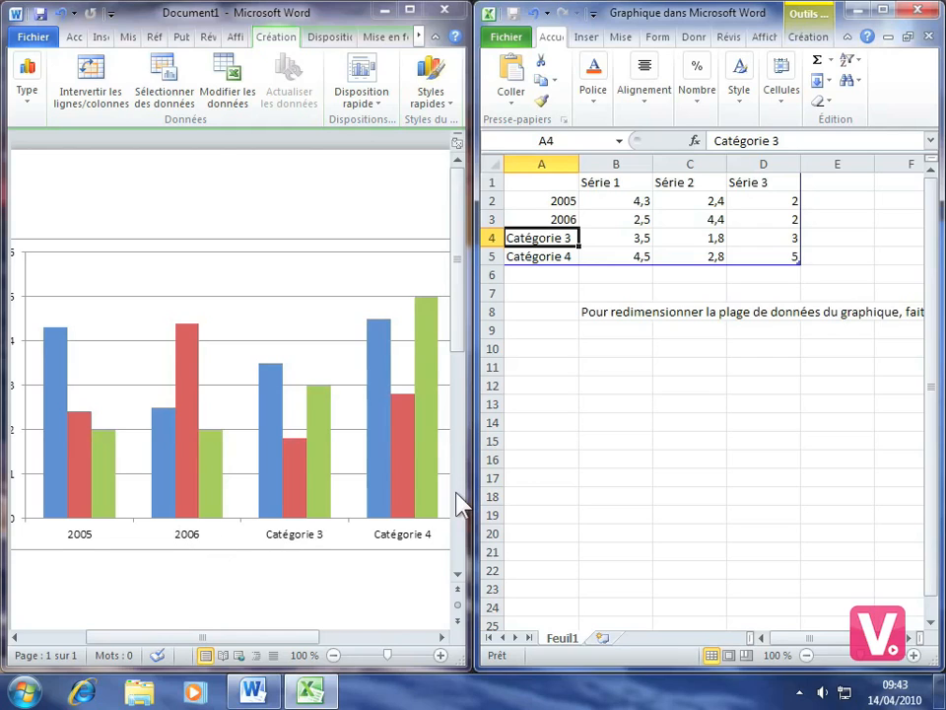
type("200è")
key("BackSpace")
type("7")
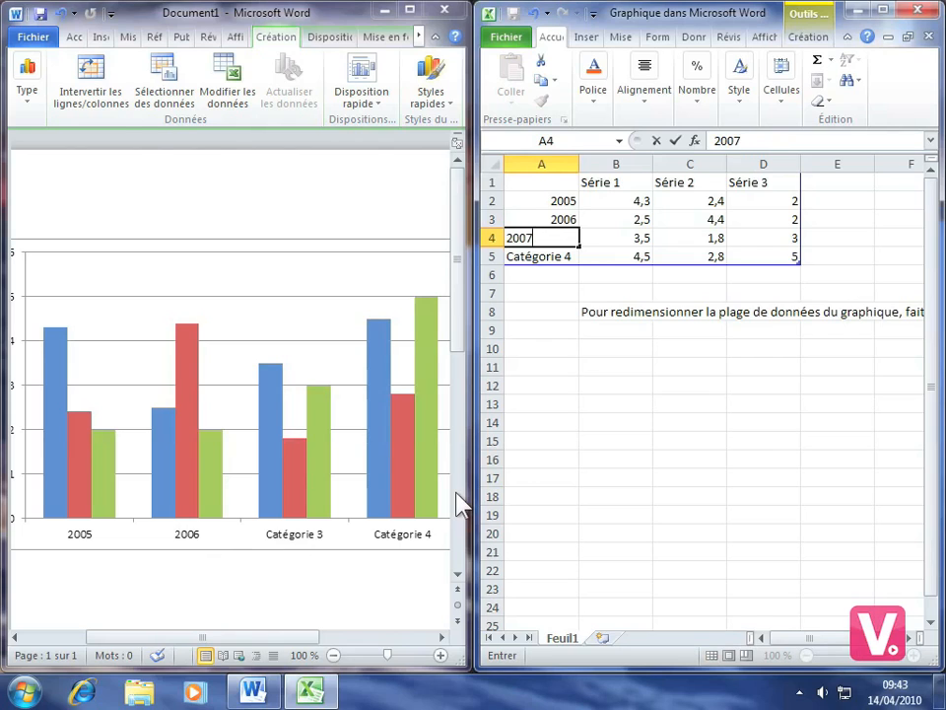
key("Return")
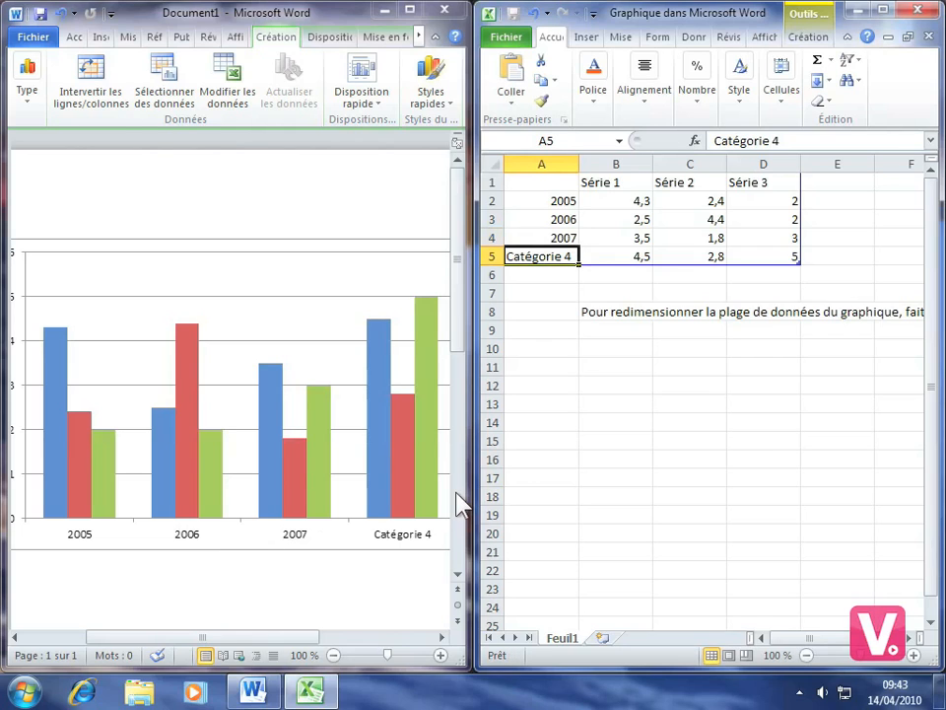
type("2008")
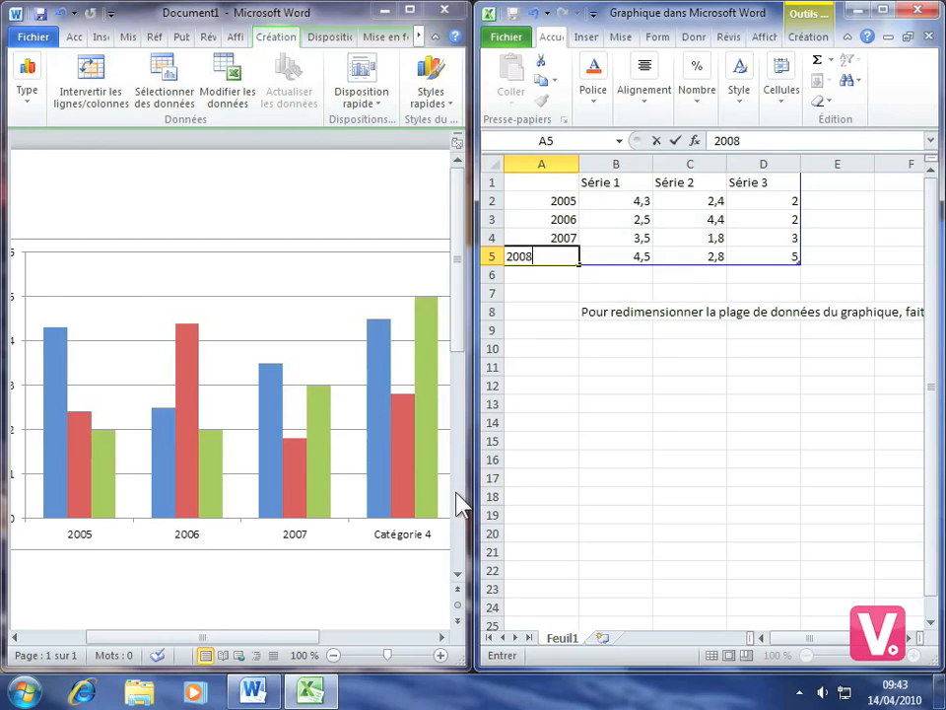
key("Return")
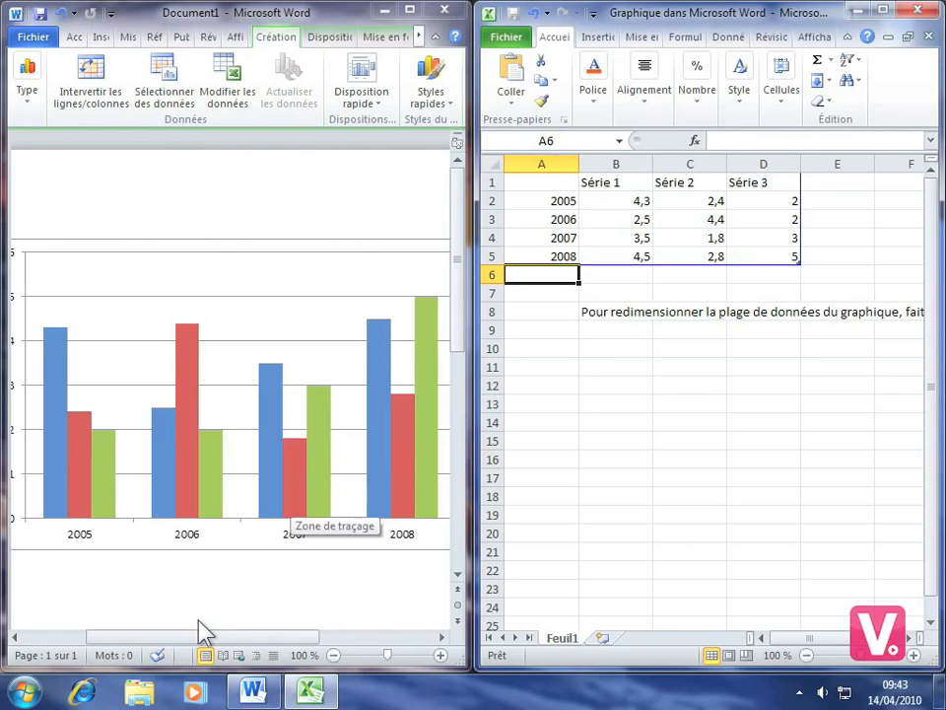
Rename the three series headers in cells B1 to D1 as France, Espagne and Italie.
left_click_drag(192, 638, 267, 637)
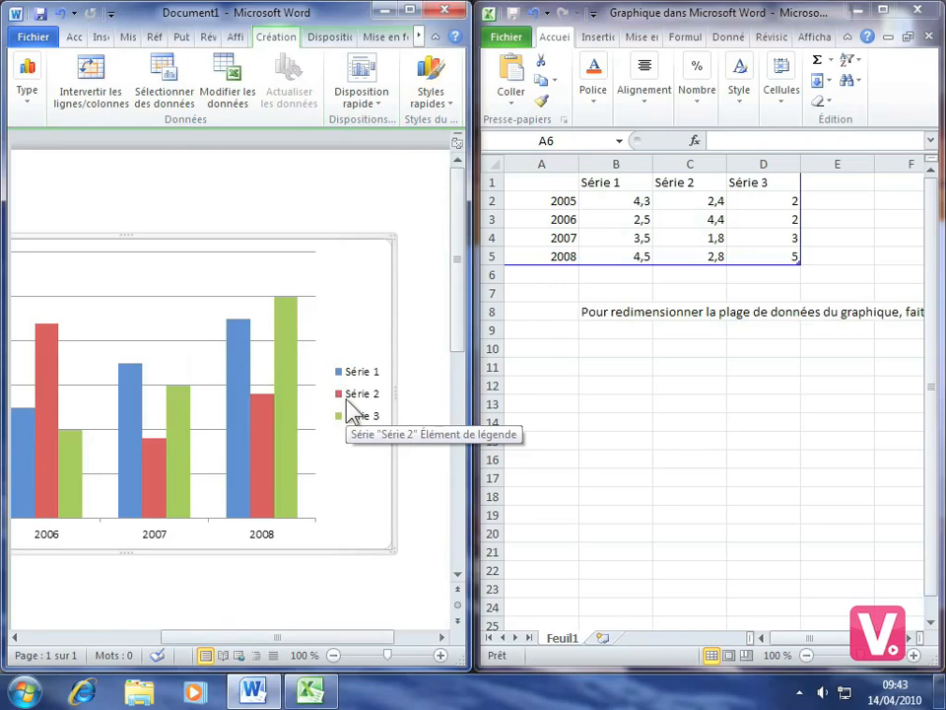
left_click(611, 182)
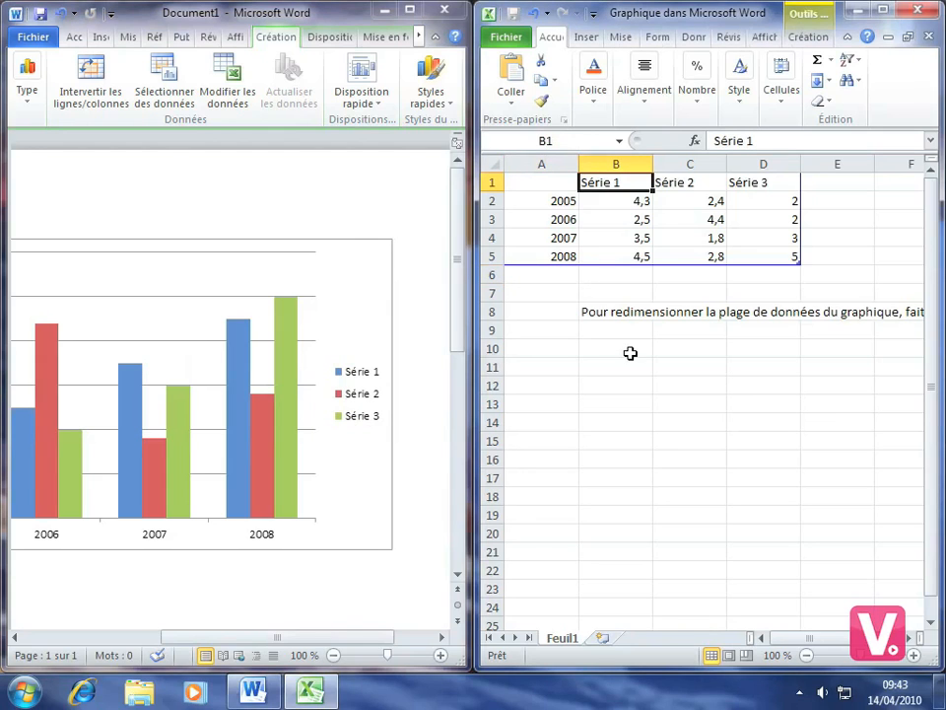
type("France")
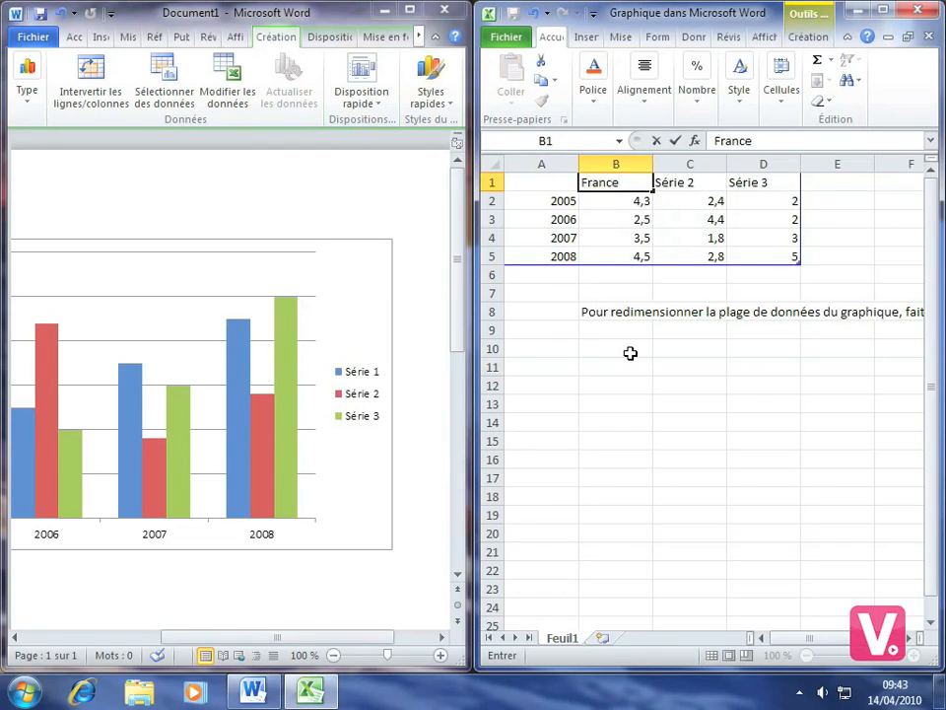
key("Return")
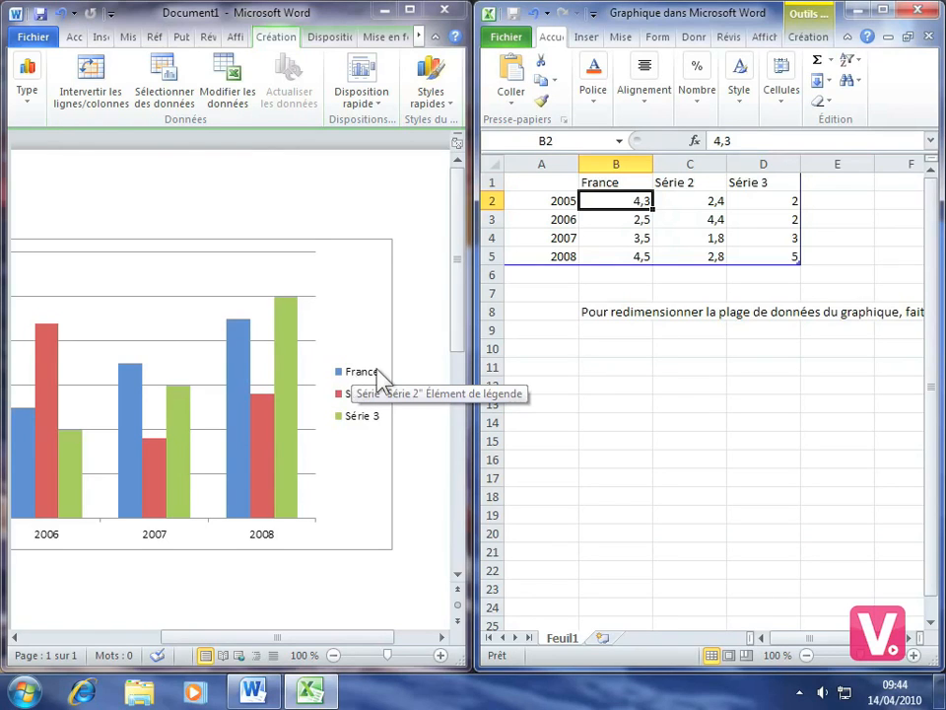
left_click(680, 180)
type("Es")
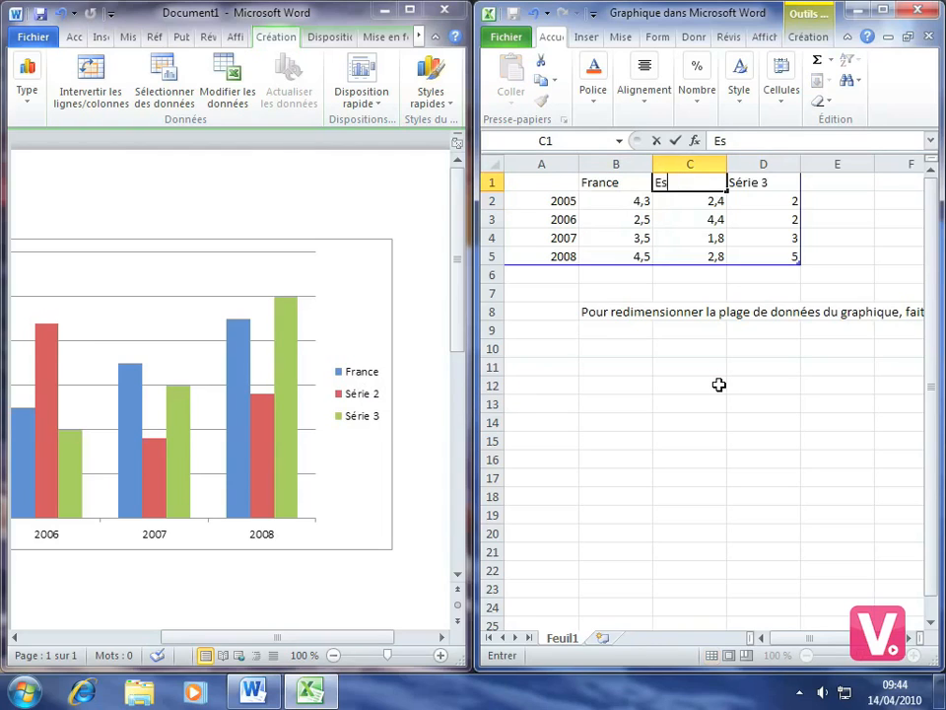
type("pagne")
key("Return")
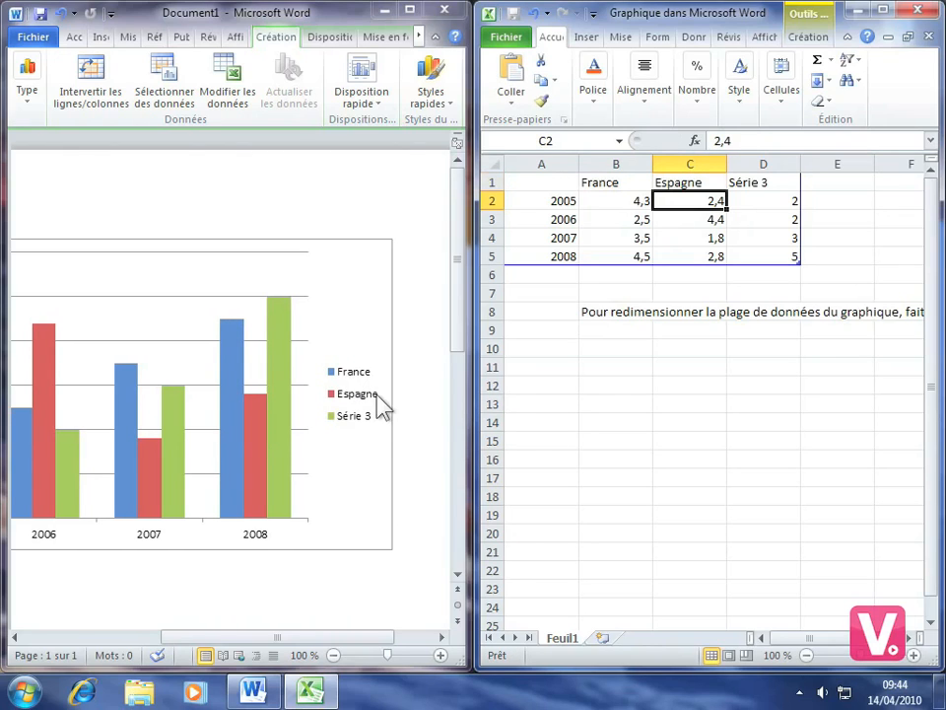
left_click(756, 182)
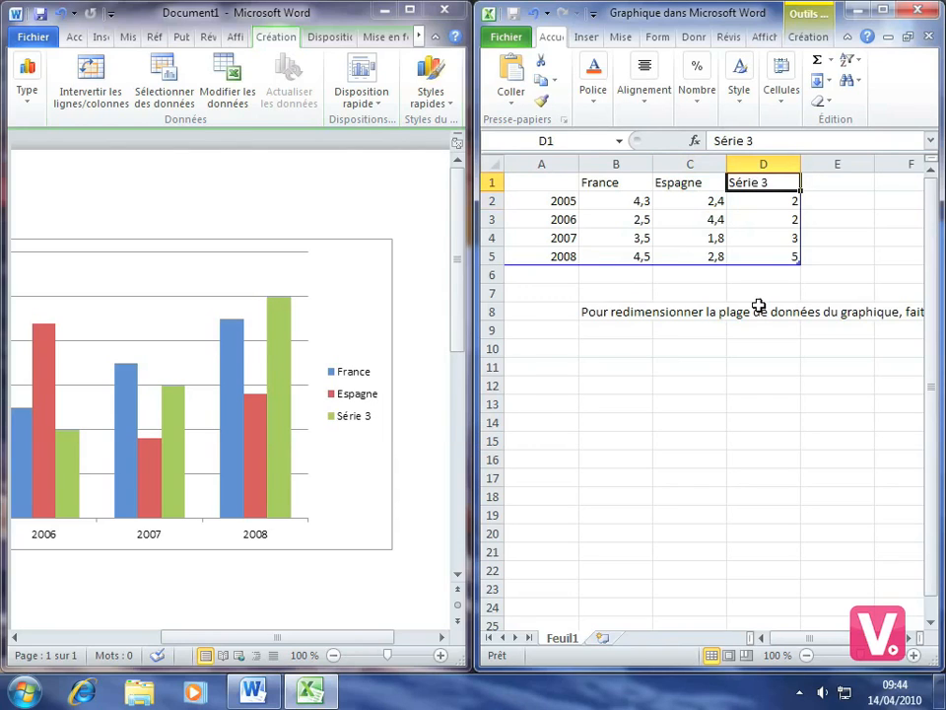
type("Italie")
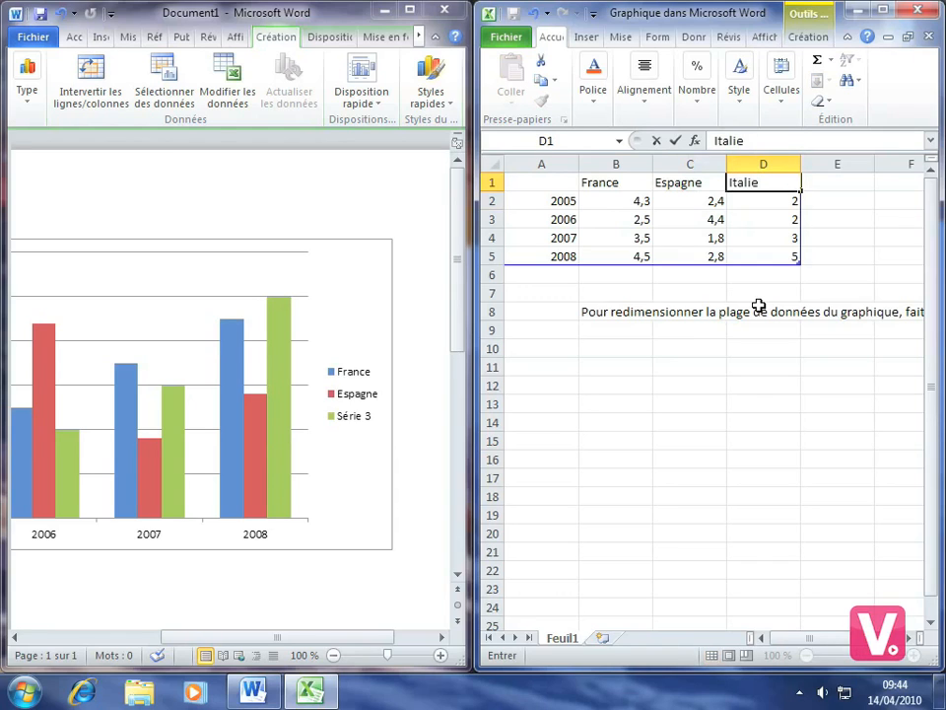
key("Return")
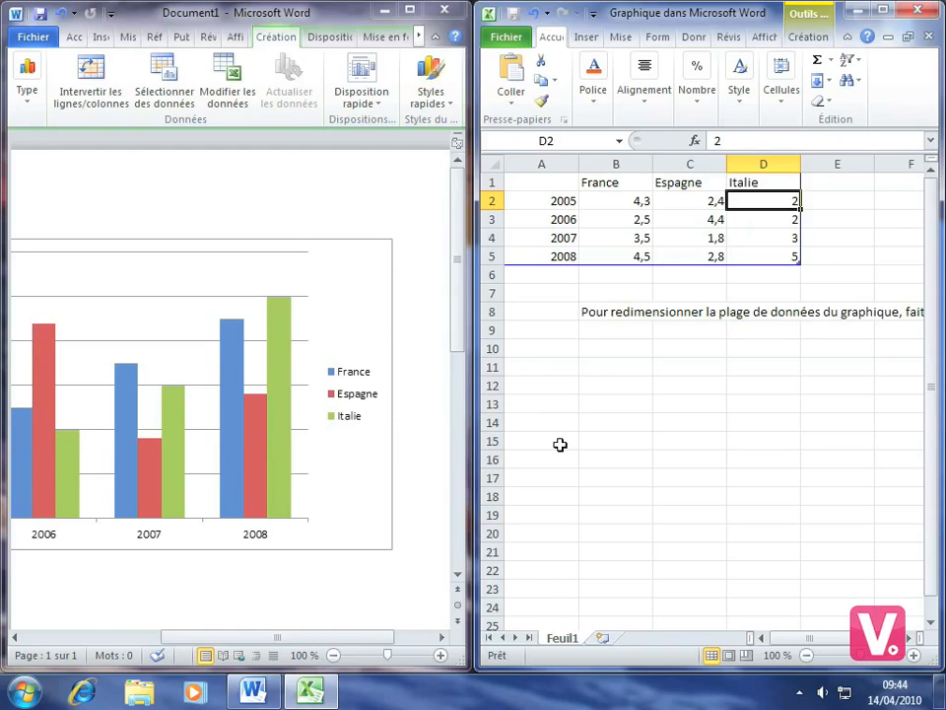
Set the 2005 value for France in cell B2 to 10.
left_click_drag(342, 641, 270, 635)
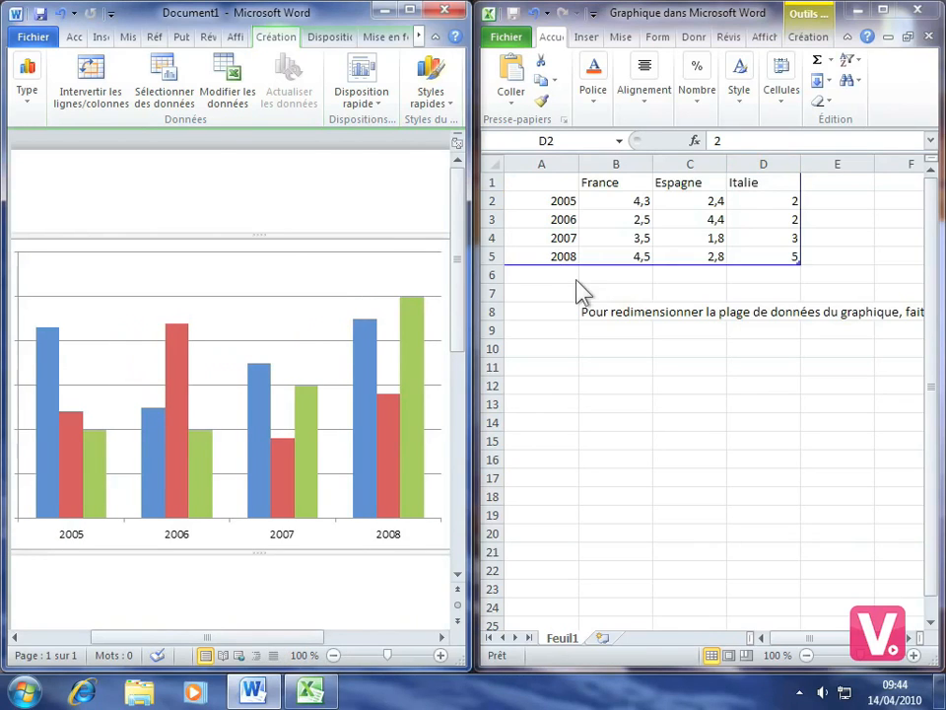
left_click(627, 200)
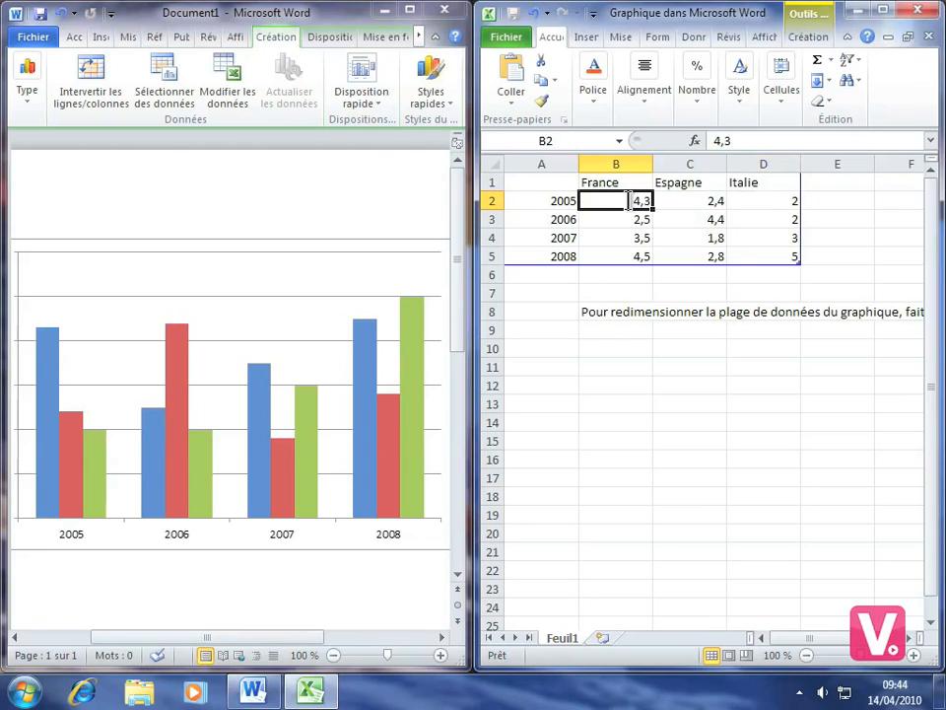
type("10")
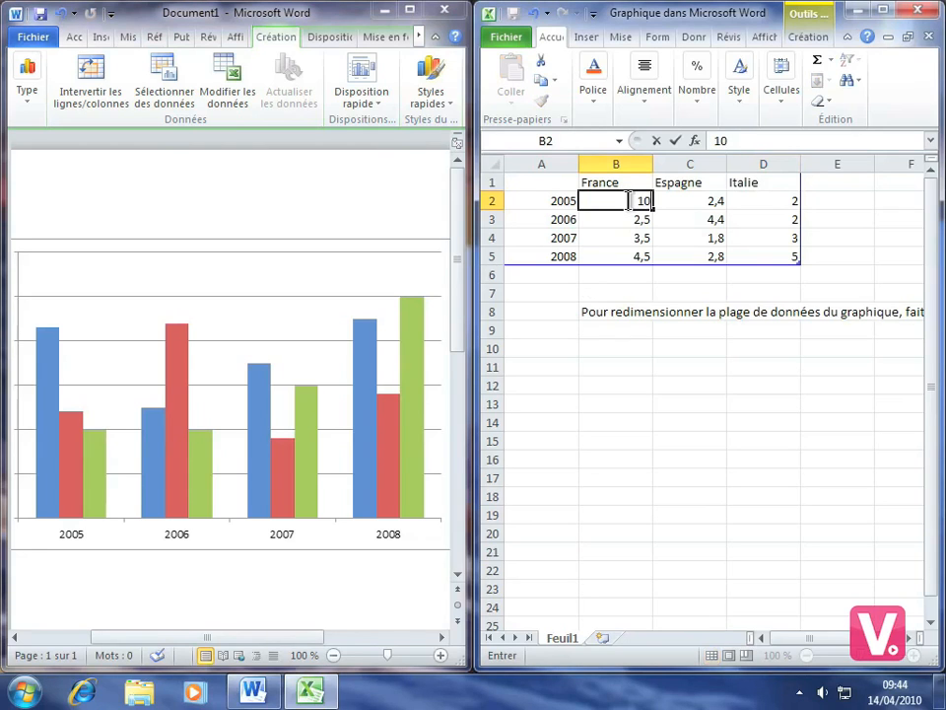
key("Return")
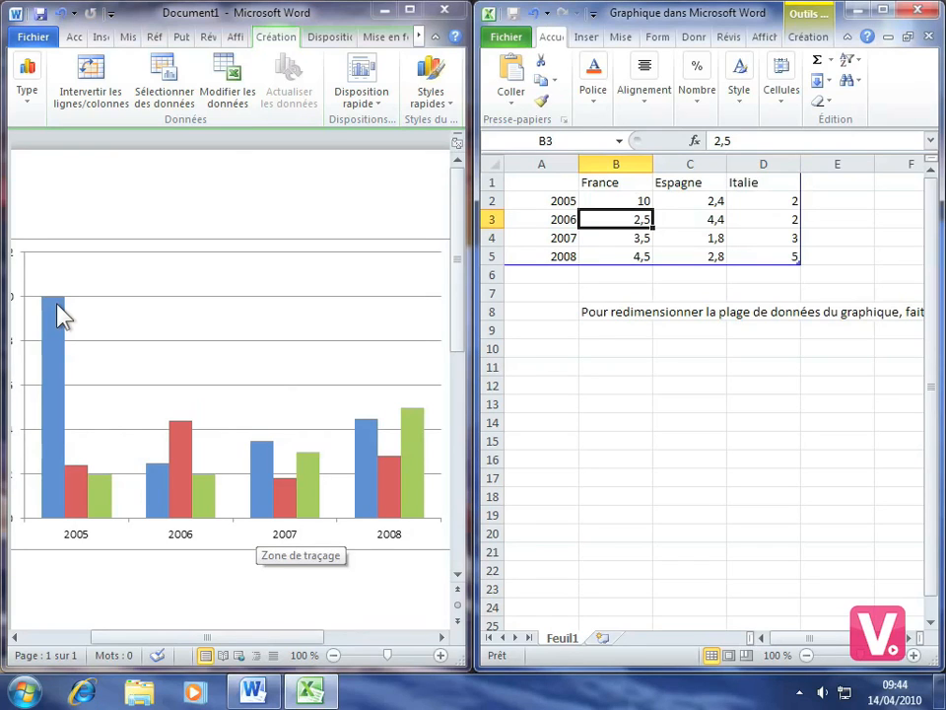
Set the 2005 value for France in cell B2 to 5 and close the chart's data sheet.
left_click(628, 200)
type("5")
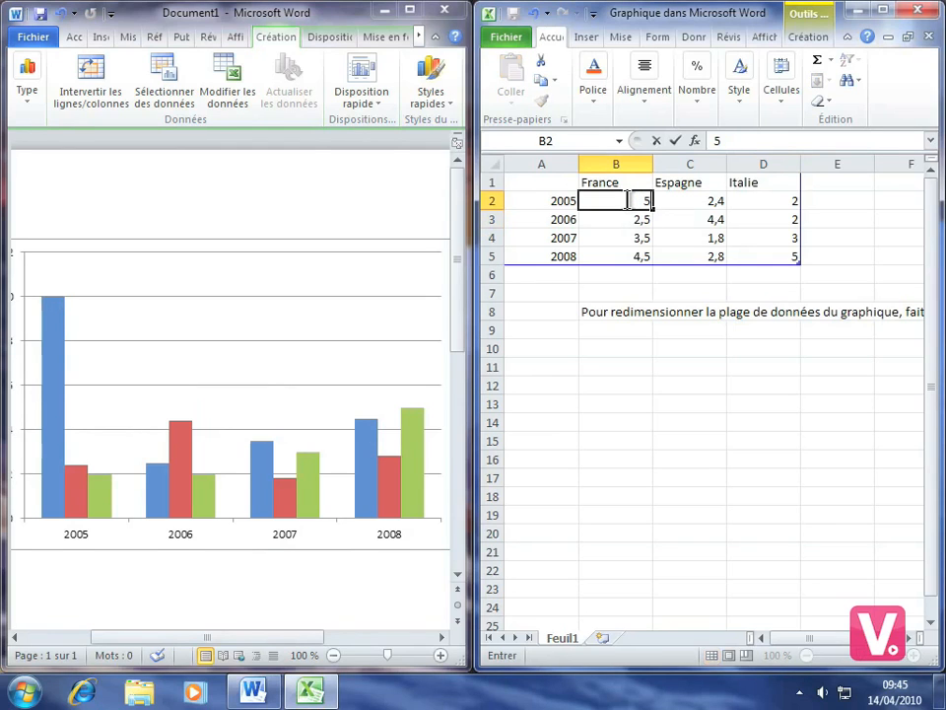
key("Return")
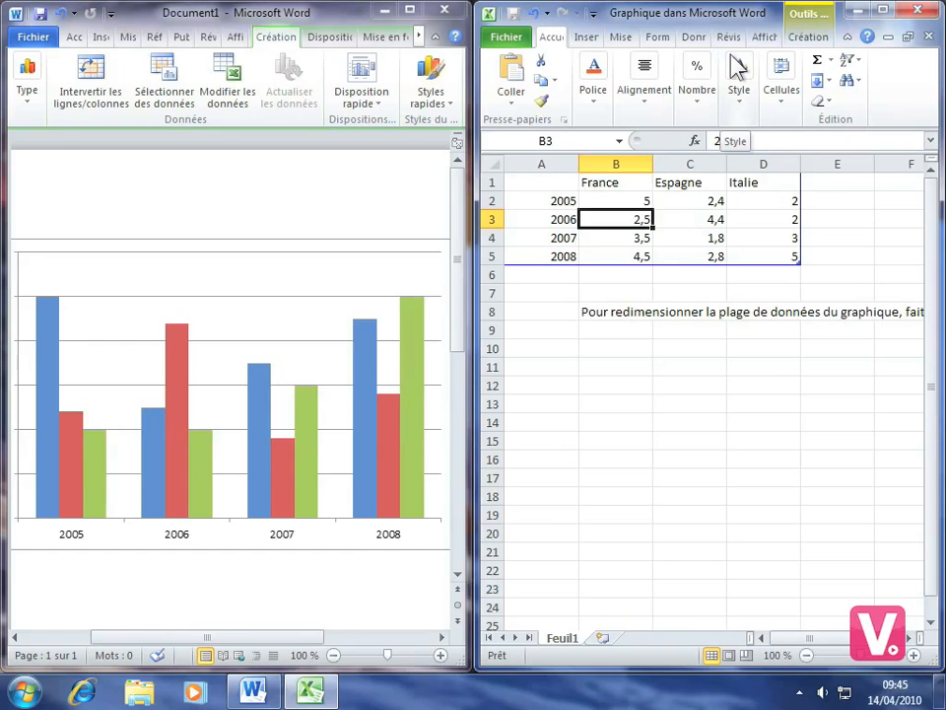
left_click(920, 16)
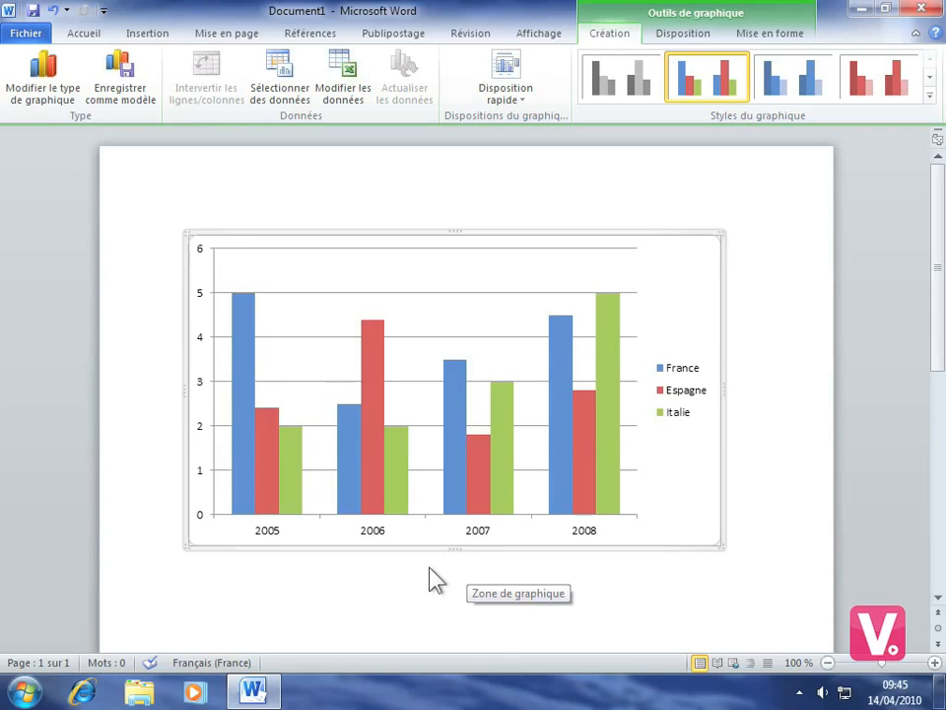
Change the chart's type from columns to the stacked line chart, the second variant in the Courbes category.
mouse_move(385, 429)
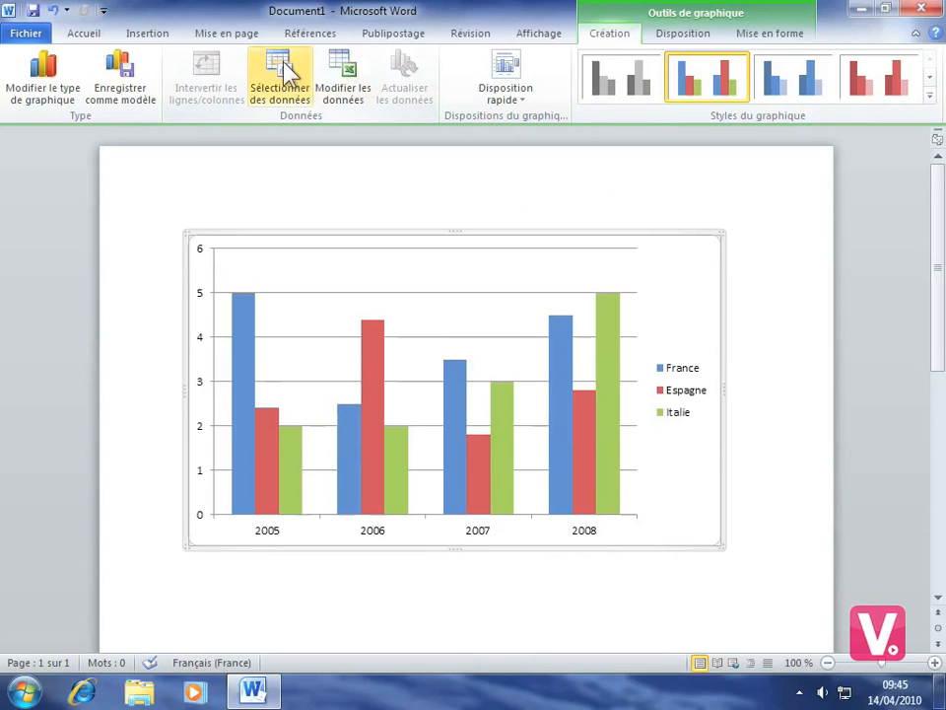
left_click(49, 87)
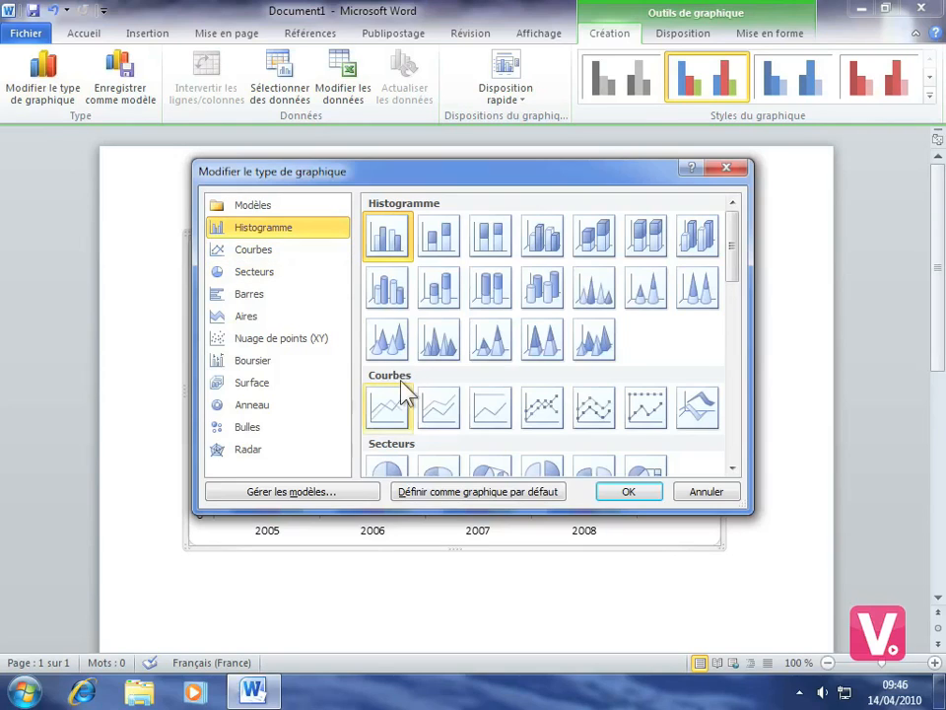
left_click(441, 419)
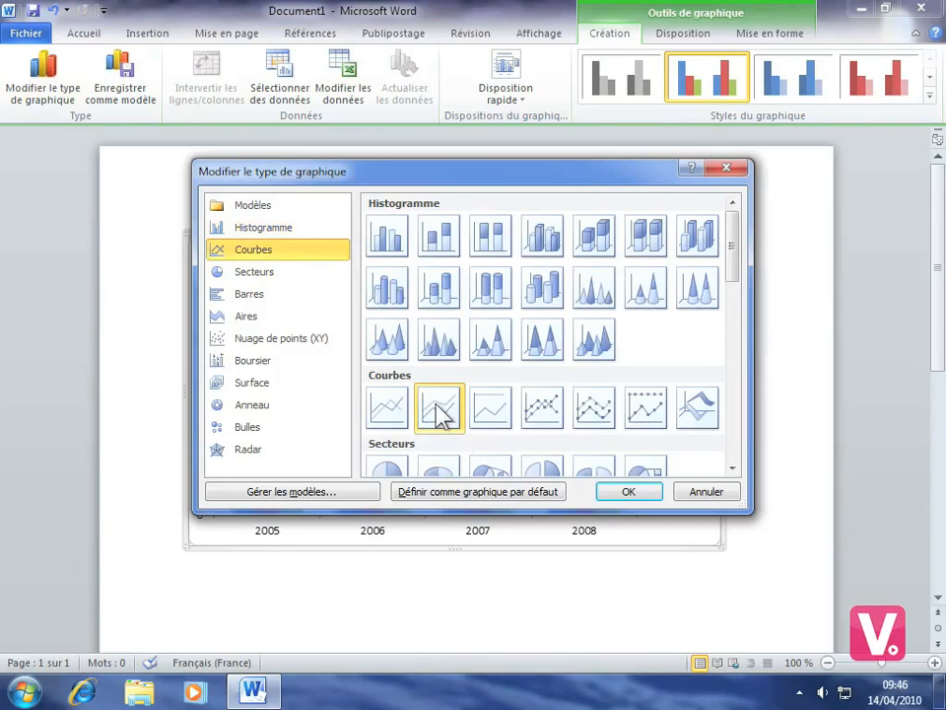
left_click(629, 498)
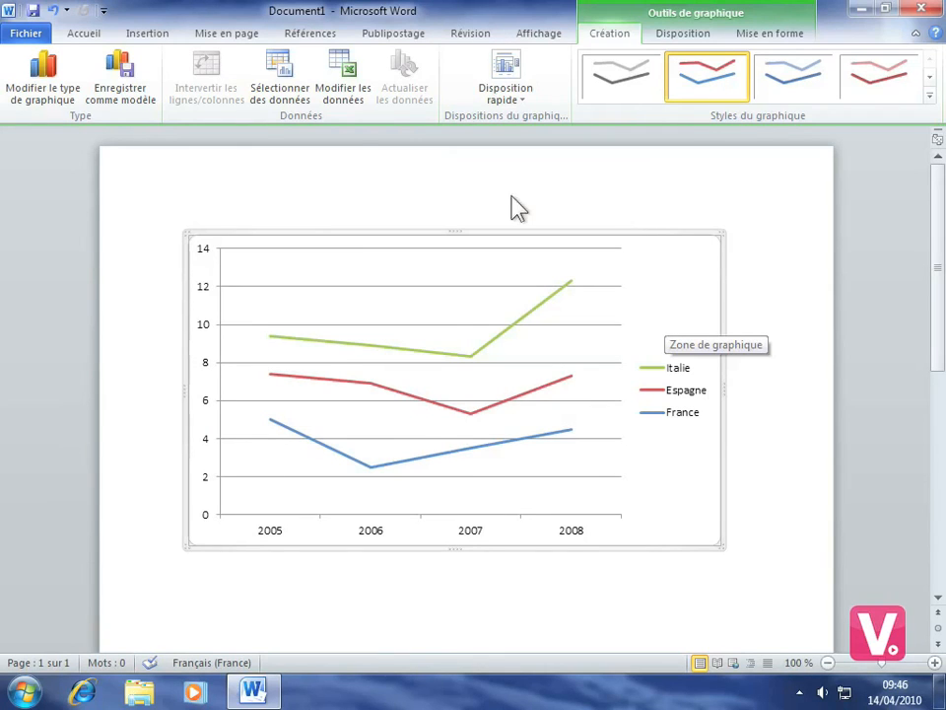
Reopen the chart's data, rename the series header Espagne in cell C1 as Allemagne, and close the data sheet.
left_click(348, 83)
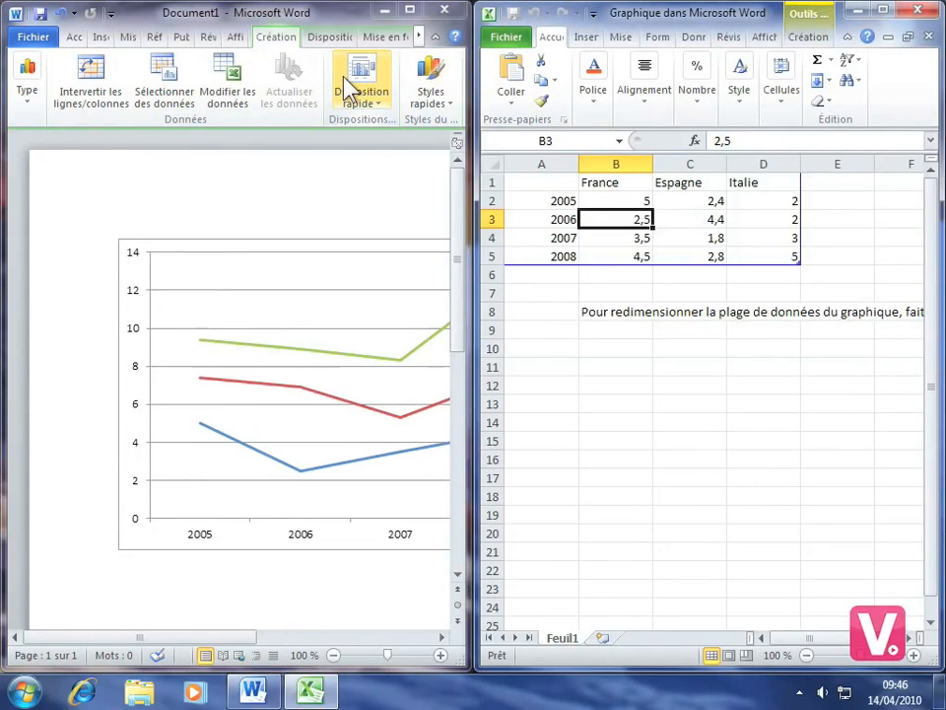
left_click(675, 184)
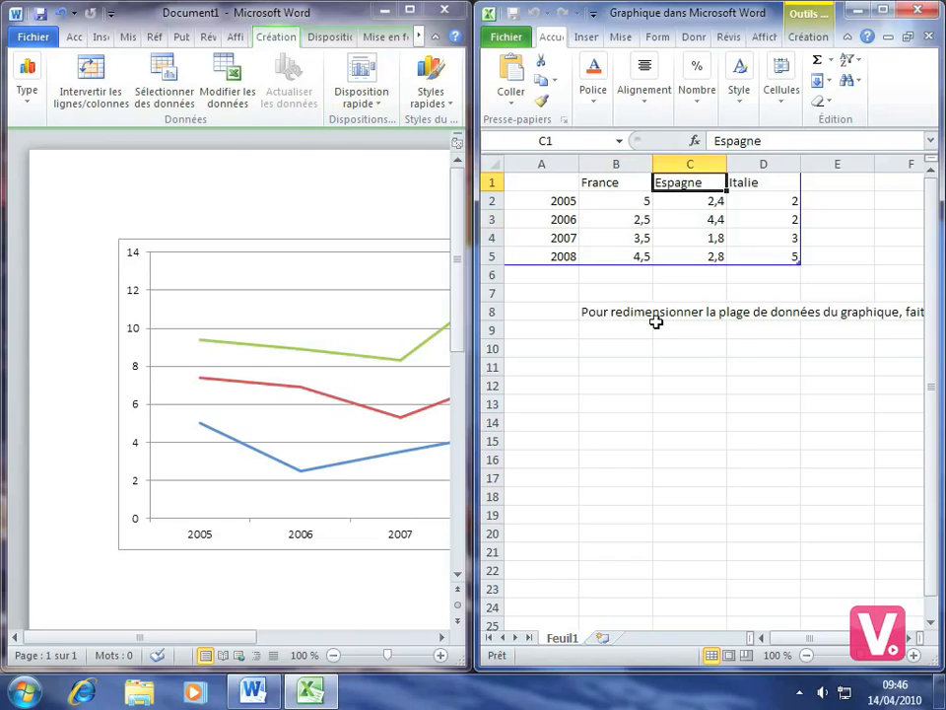
type("Allema")
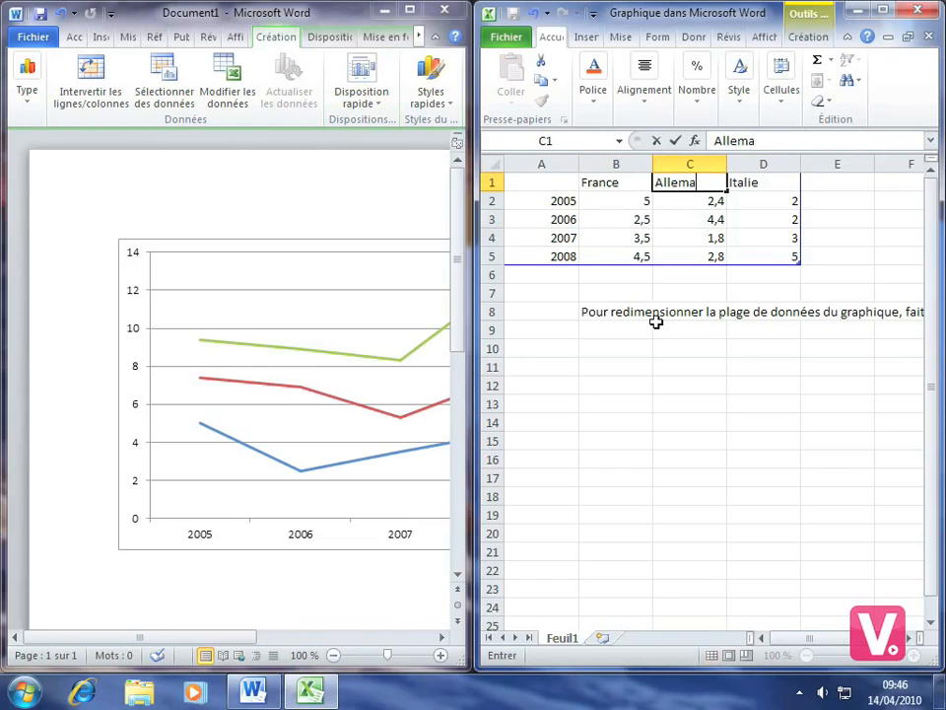
type("gne")
key("Return")
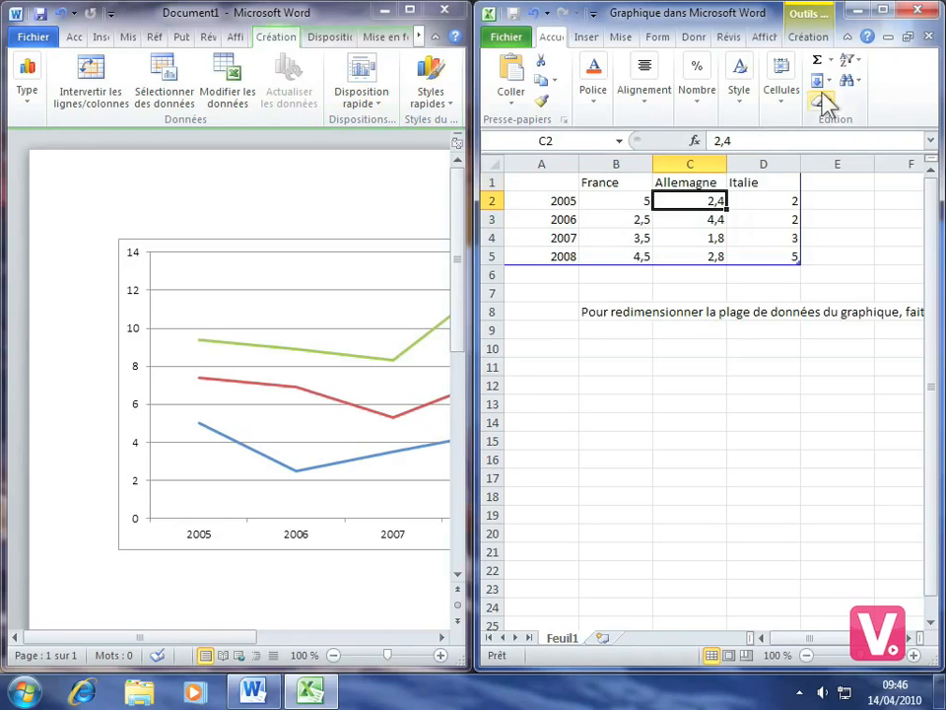
left_click(922, 11)
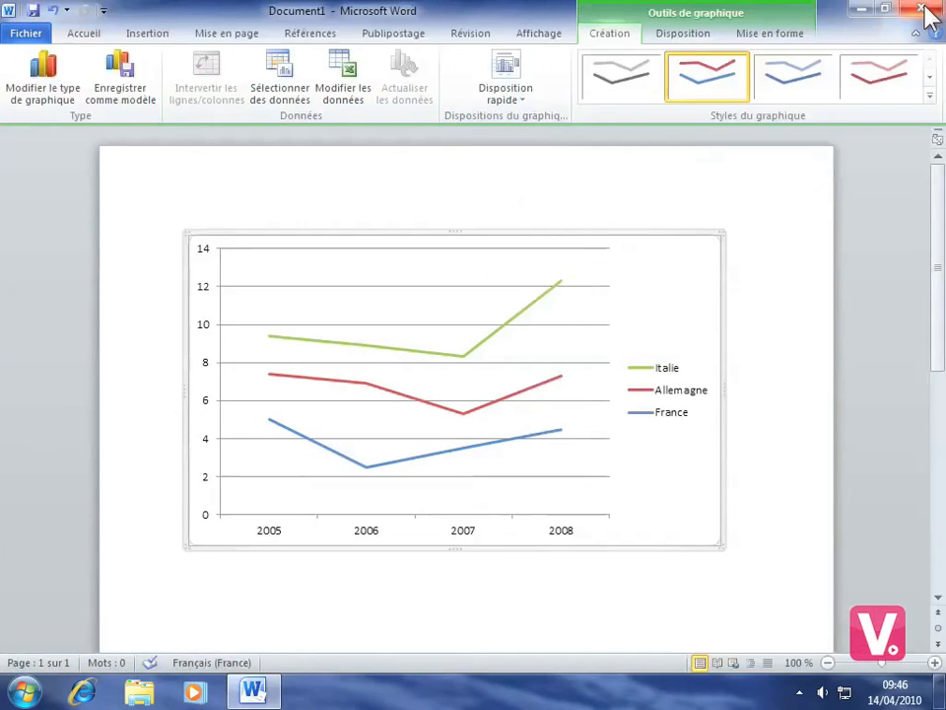